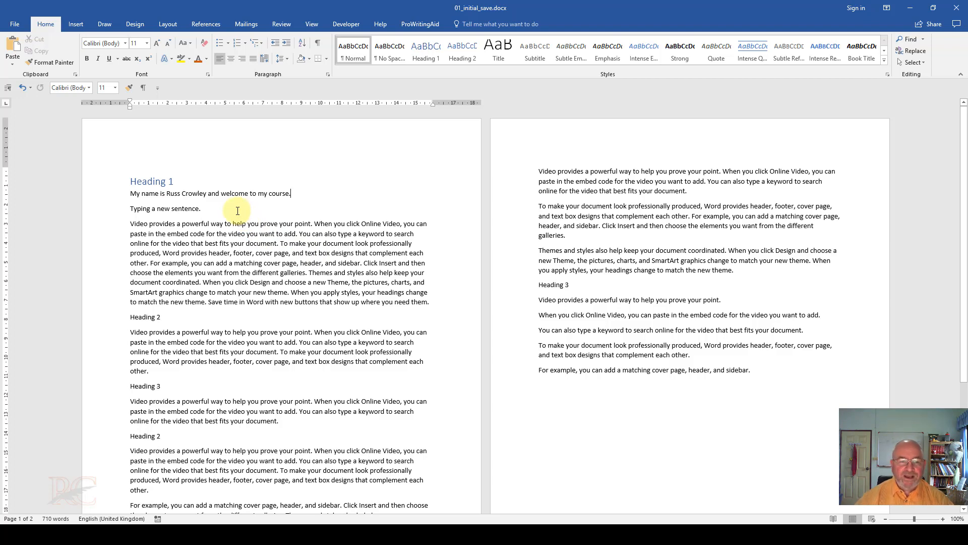
Show the document's formatting marks and hide them again.
left_click(317, 45)
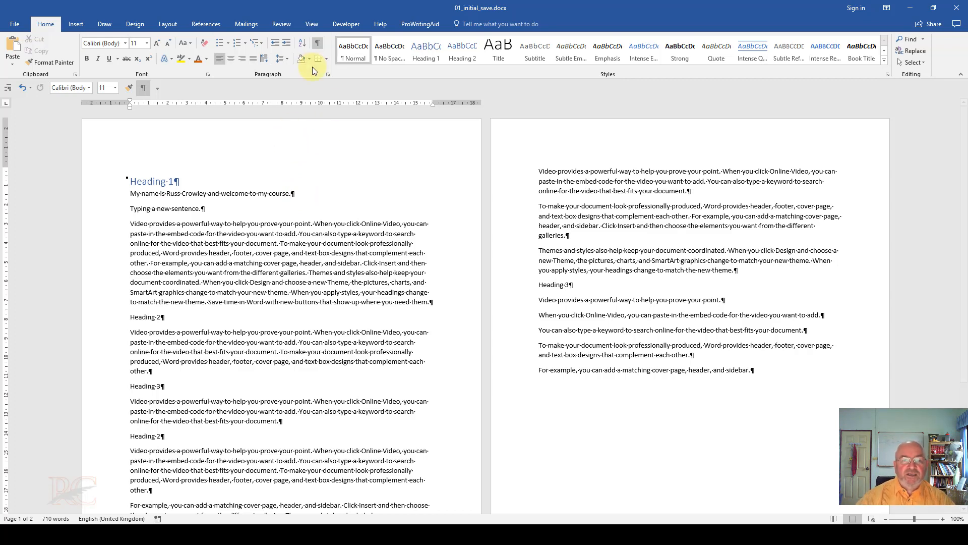
left_click(316, 43)
Delete the "Typing a new sentence." paragraph below the first heading.
scroll(308, 147, "down", 1)
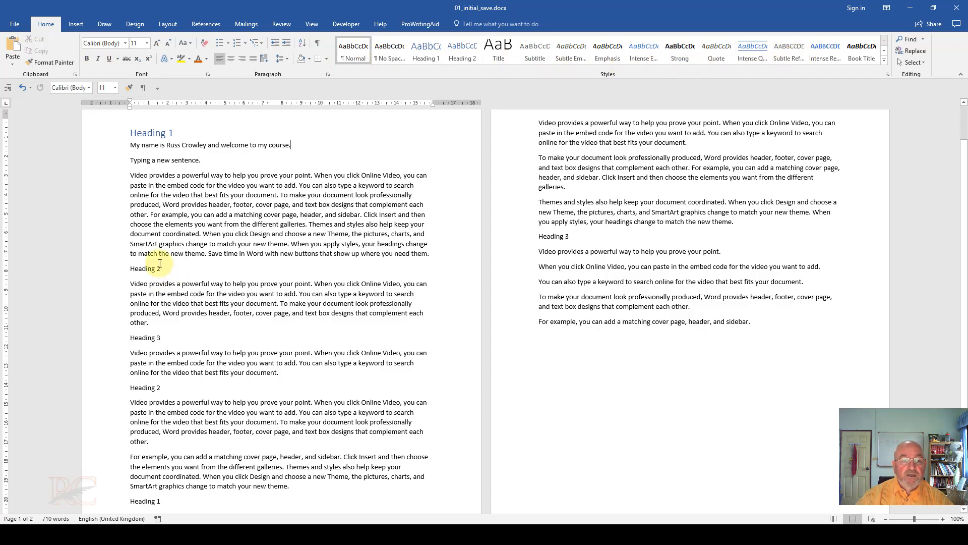
scroll(173, 259, "down", 2)
scroll(186, 165, "up", 2)
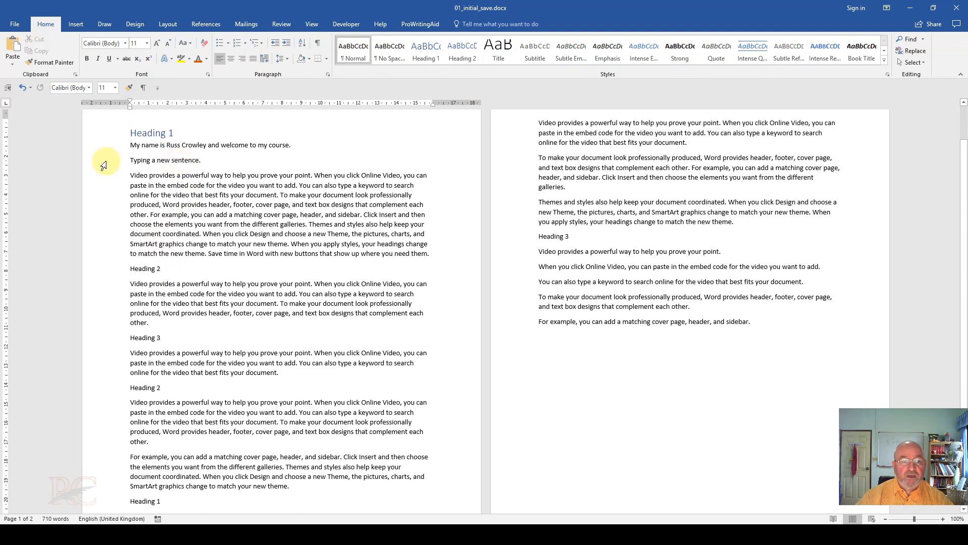
left_click(93, 160)
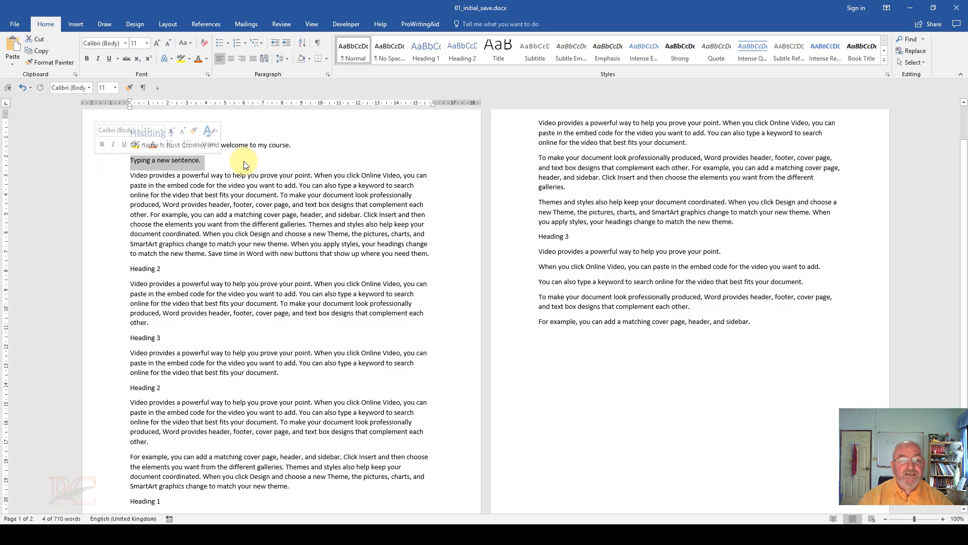
key("Delete")
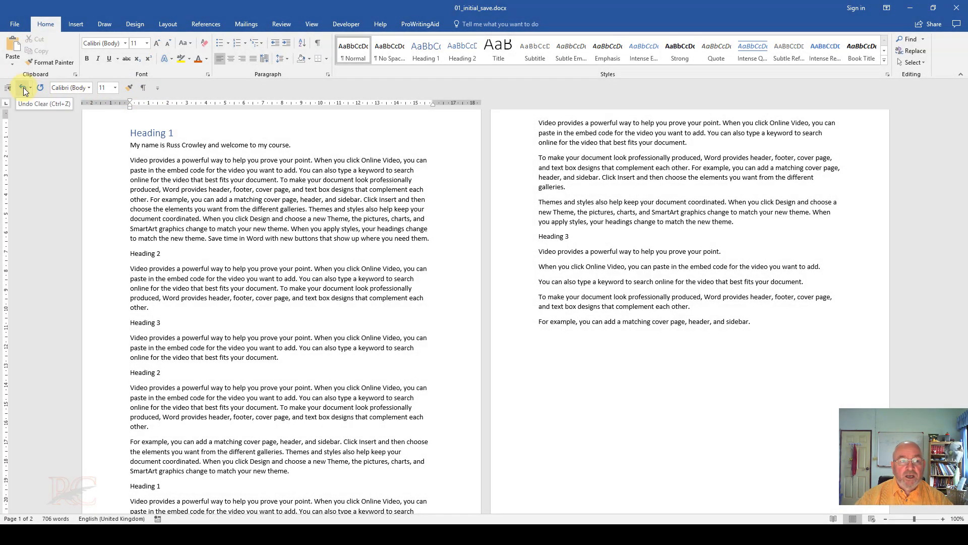
Undo the paragraph deletion and redo it.
left_click(24, 87)
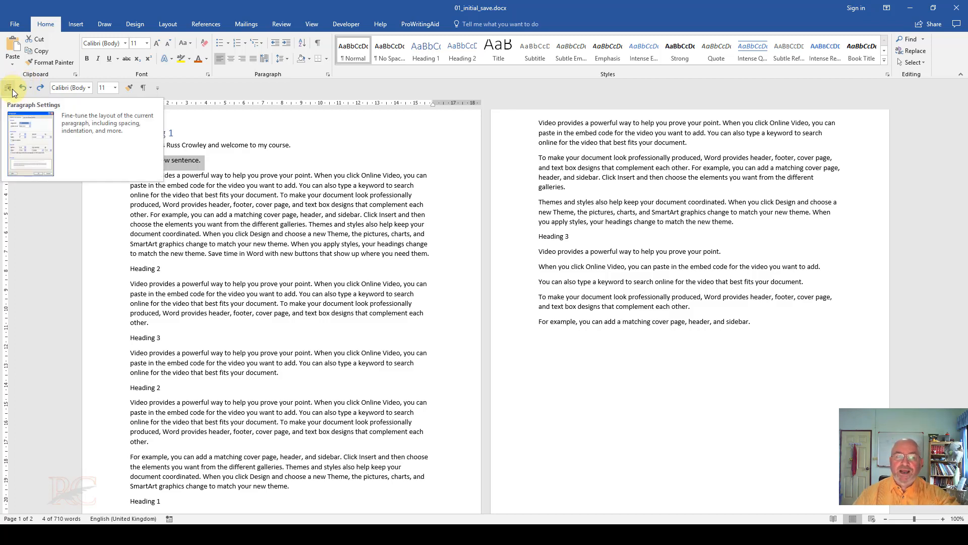
left_click(216, 202)
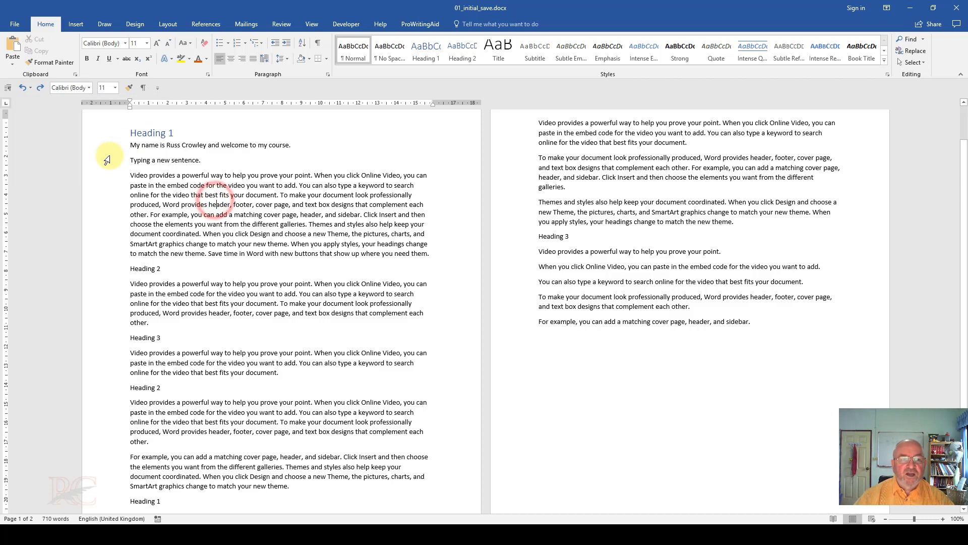
left_click(41, 89)
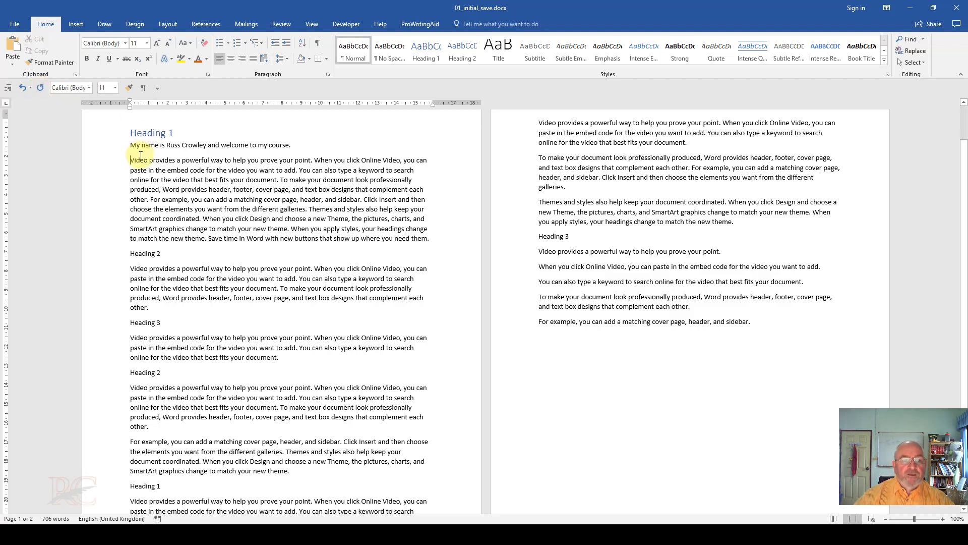
Make the word "Word" in the first long body paragraph bold, italic and underlined.
scroll(134, 242, "down", 2)
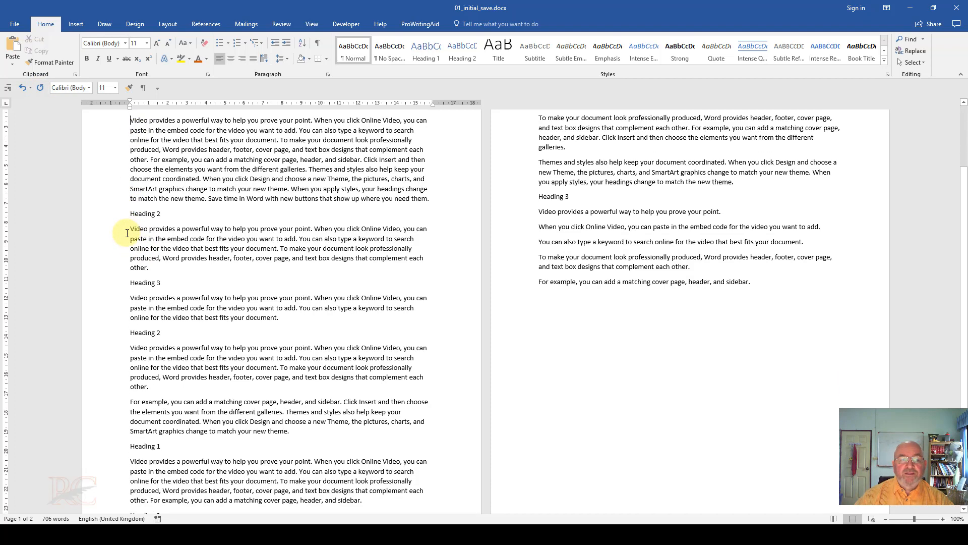
scroll(143, 198, "up", 2)
left_click(150, 178)
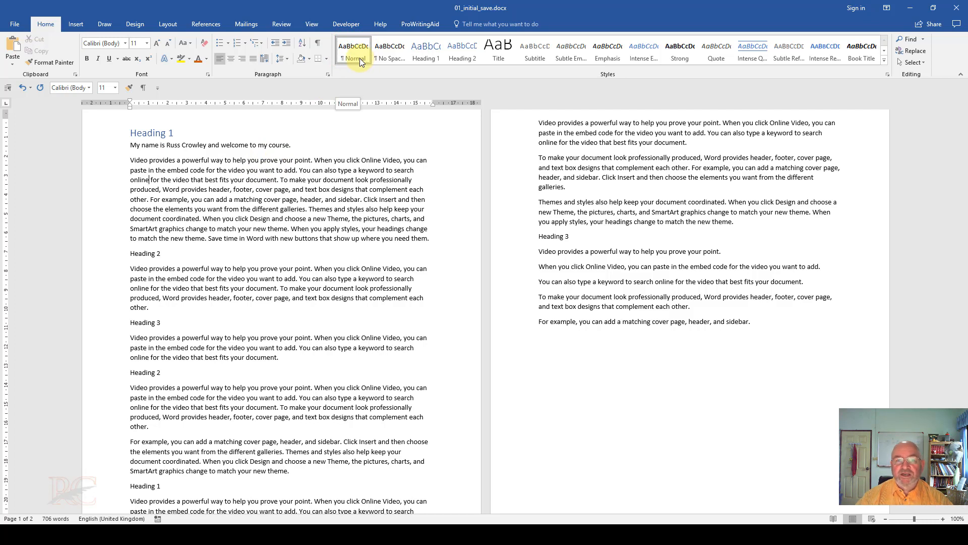
left_click(173, 189)
double_click(173, 189)
left_click(87, 59)
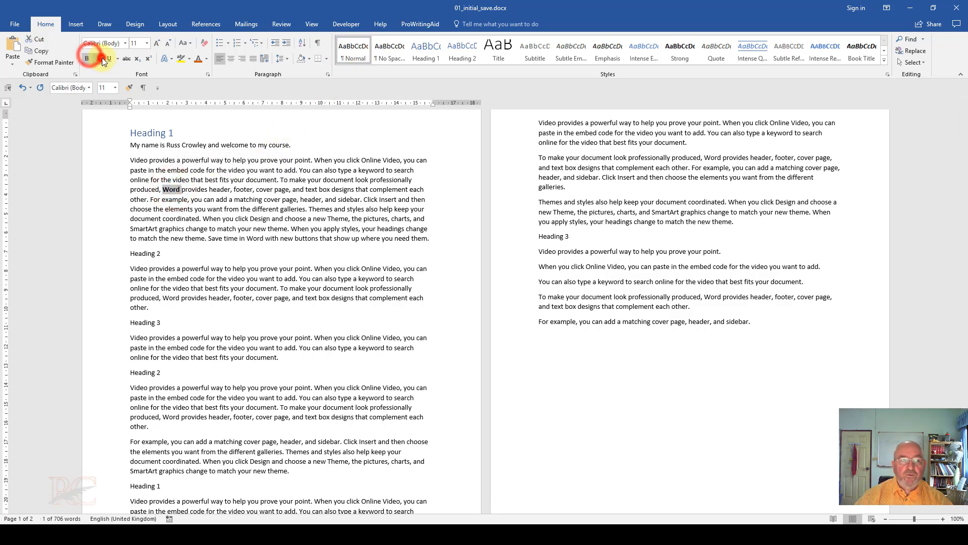
left_click(98, 59)
left_click(109, 58)
left_click(130, 188)
Reapply the Normal style to the whole first long body paragraph and clear all its formatting.
left_click(354, 51)
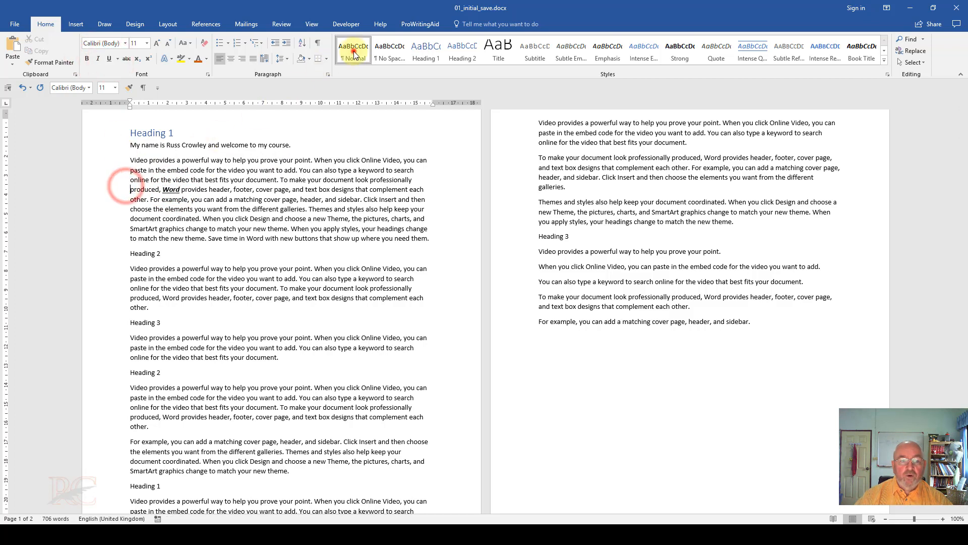
double_click(109, 202)
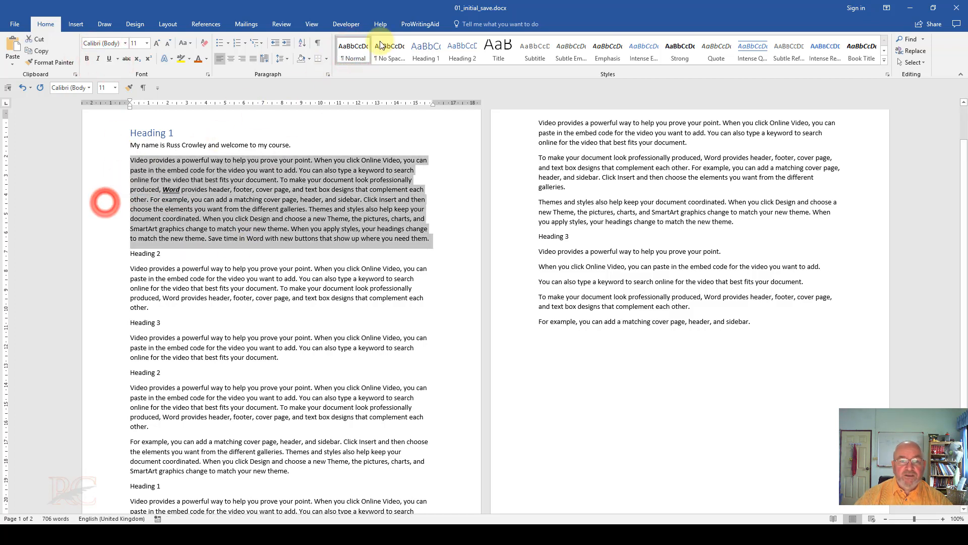
left_click(358, 49)
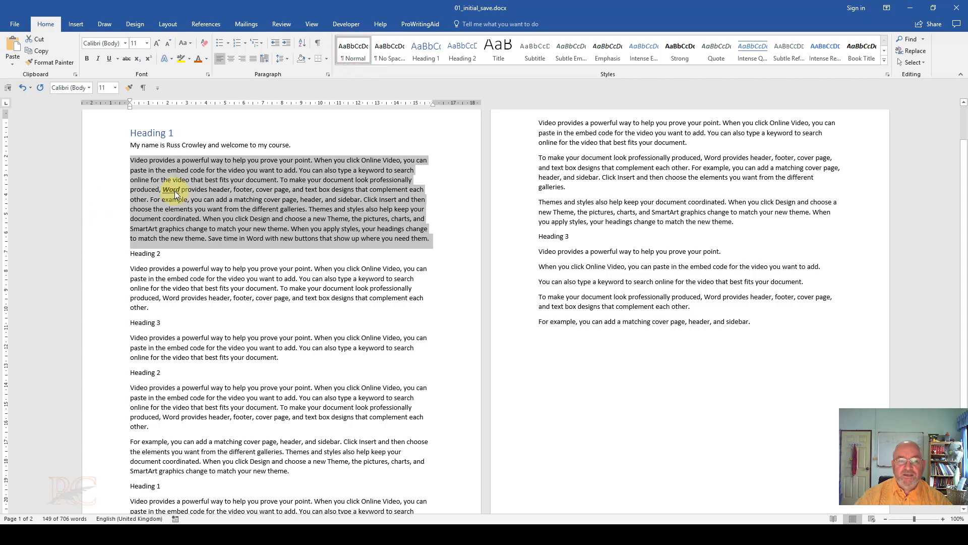
left_click(203, 44)
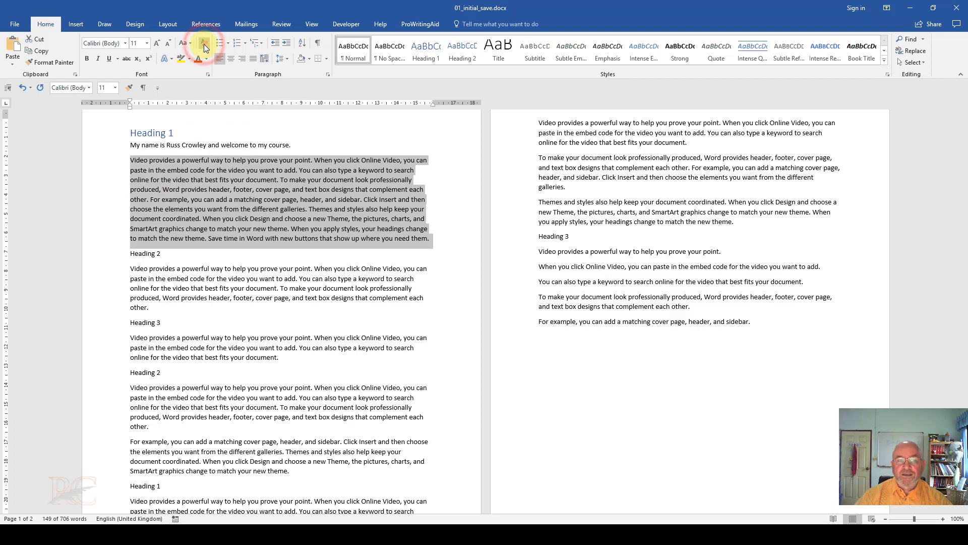
left_click(183, 210)
Apply the Heading 2 style to the first "Heading 2" line on page 1.
scroll(166, 196, "down", 3)
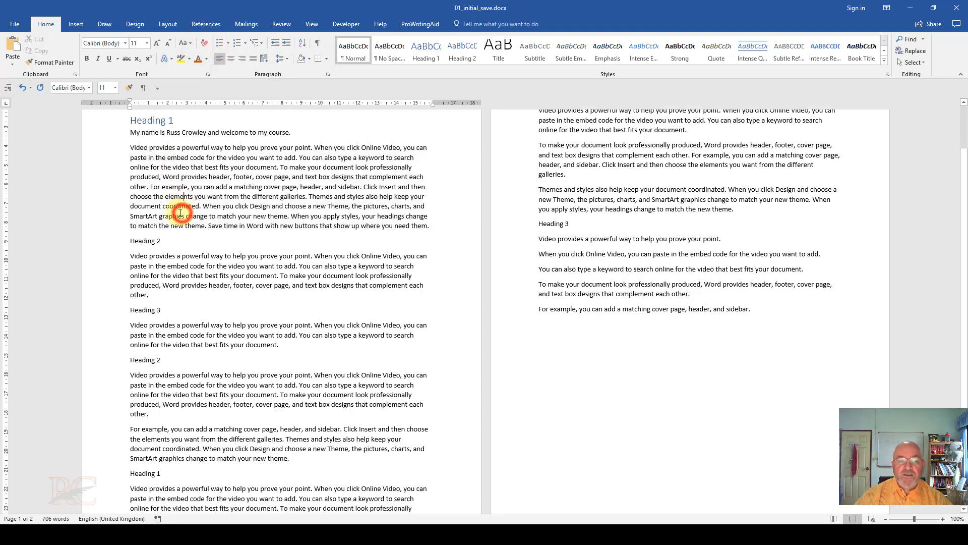
left_click(154, 182)
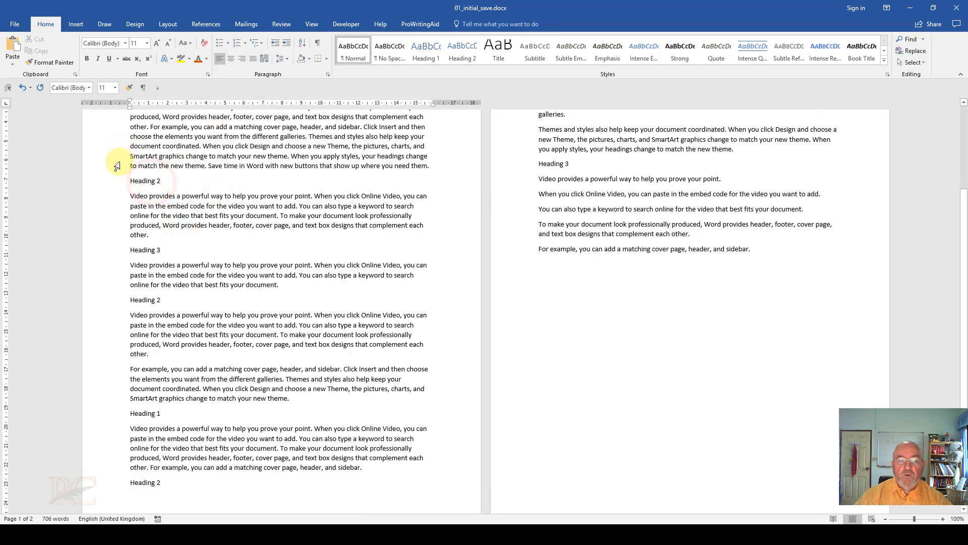
scroll(185, 191, "up", 4)
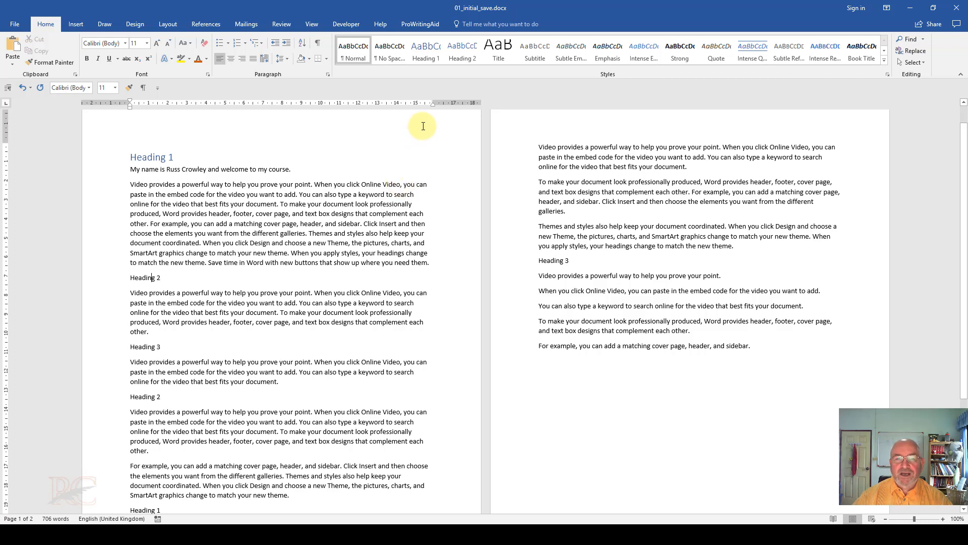
left_click(464, 51)
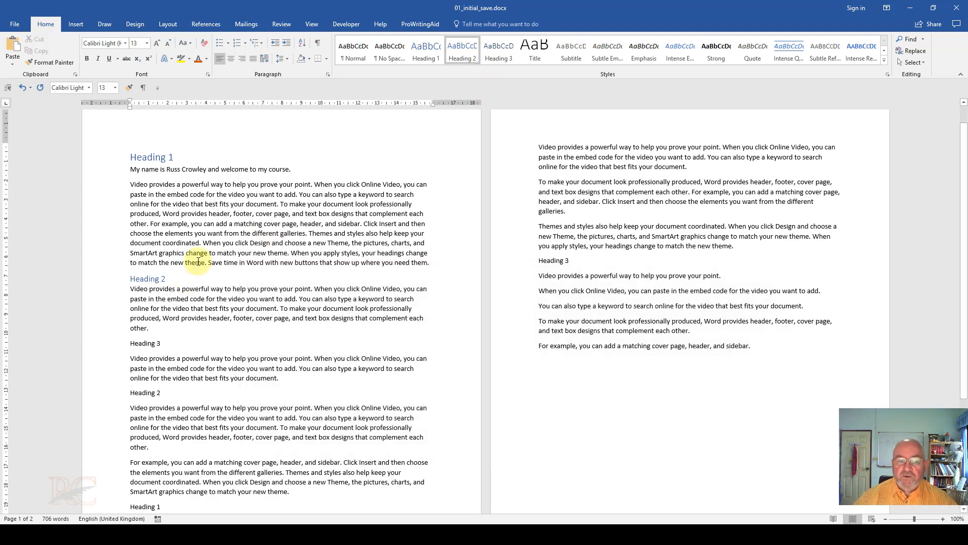
Apply the Heading 3 style to the "Heading 3" line on page 1.
scroll(197, 254, "down", 3)
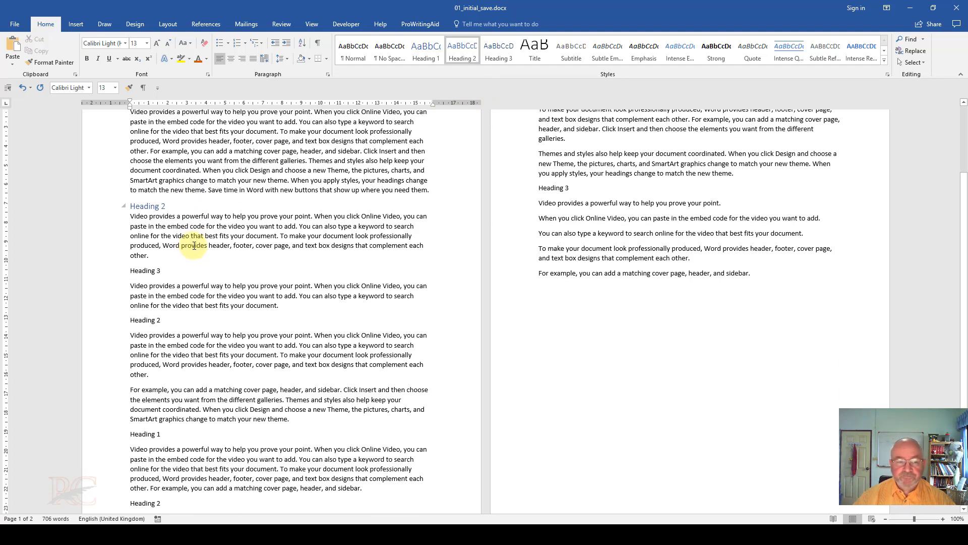
left_click(155, 224)
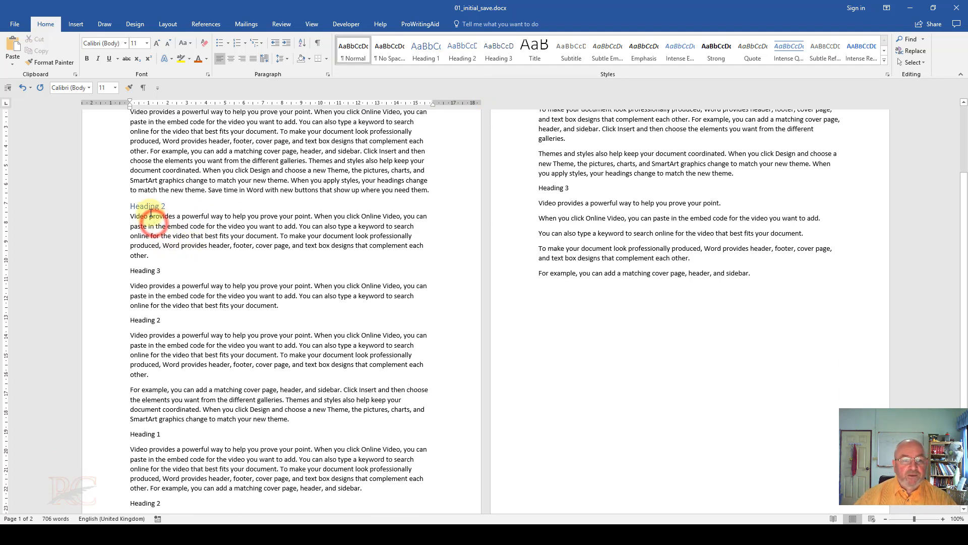
left_click(169, 221)
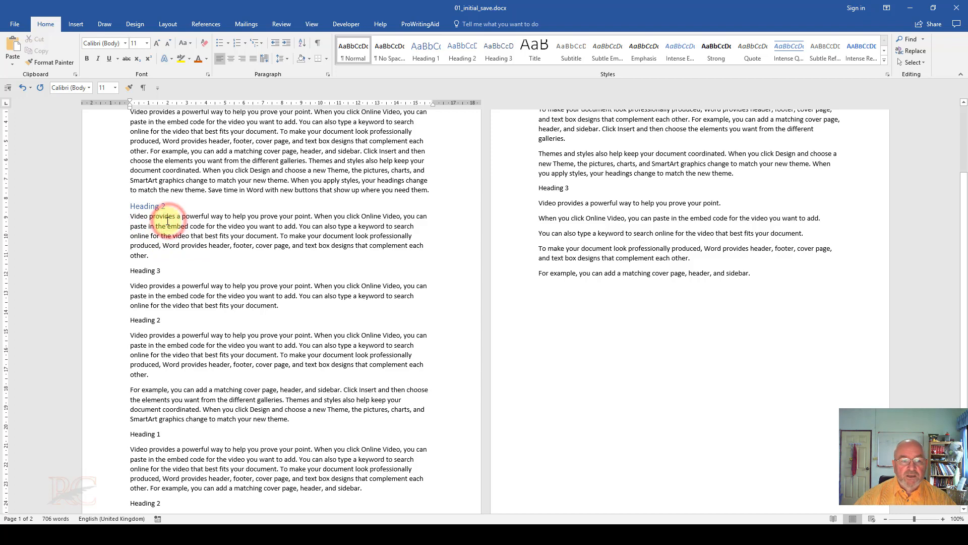
scroll(153, 249, "down", 1)
left_click(148, 247)
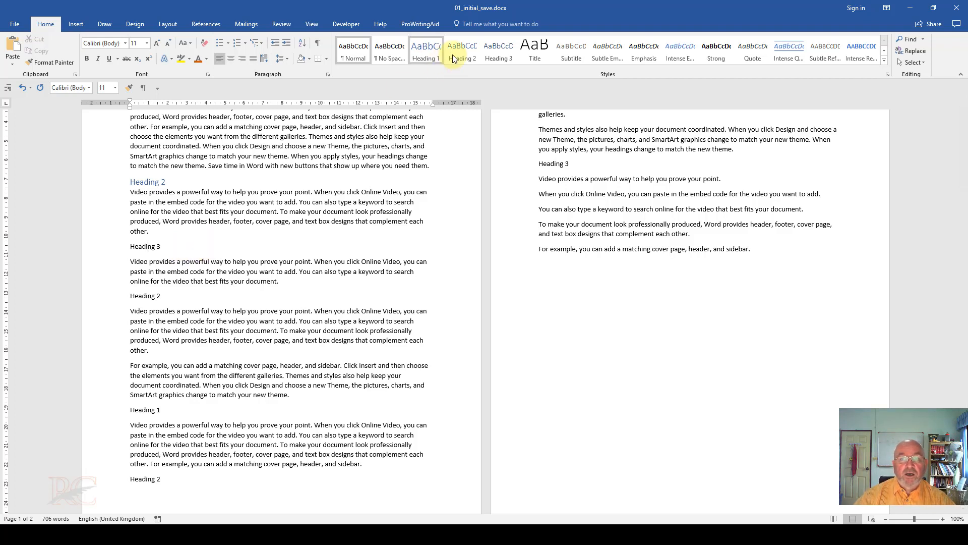
left_click(493, 52)
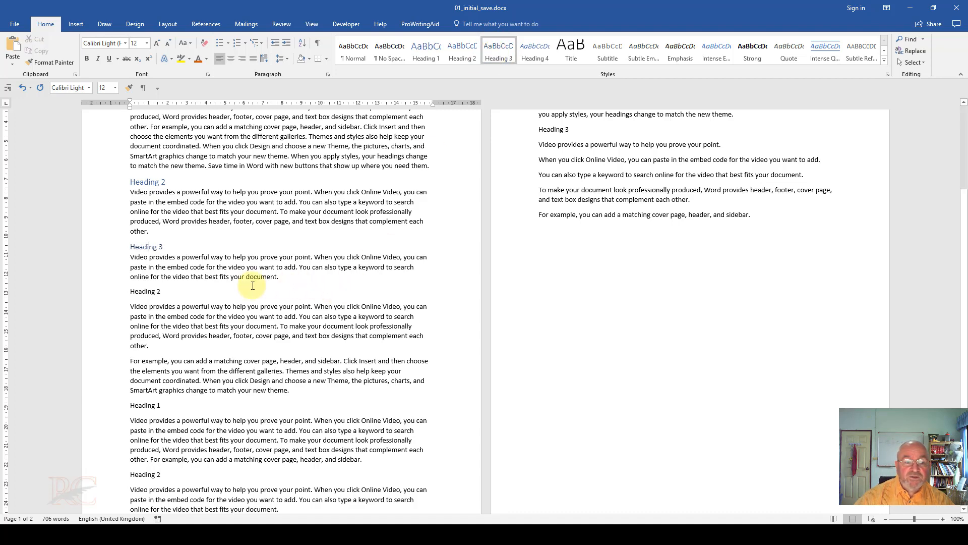
Check which styles are assigned to the first Heading 3, Heading 2 and Heading 1 lines.
scroll(267, 285, "down", 1)
scroll(161, 243, "up", 1)
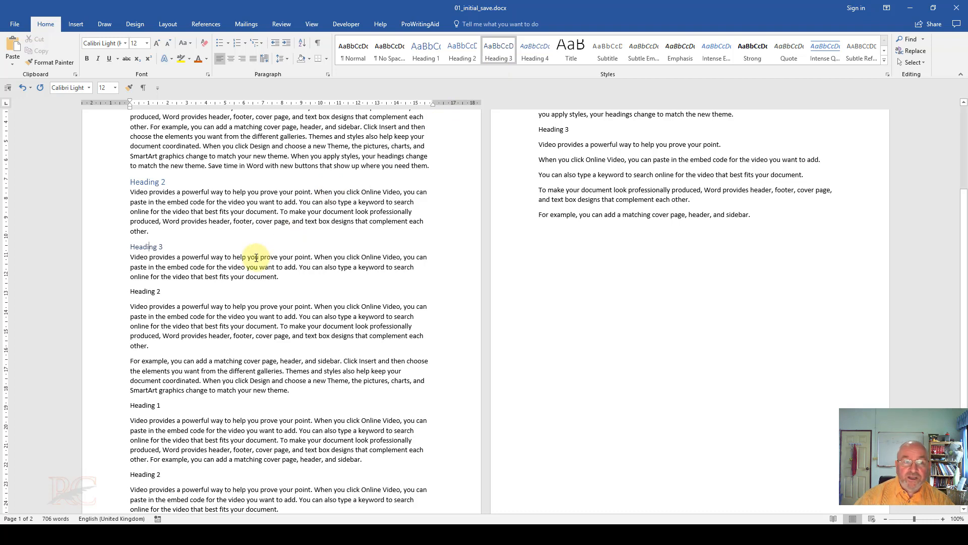
left_click(155, 248)
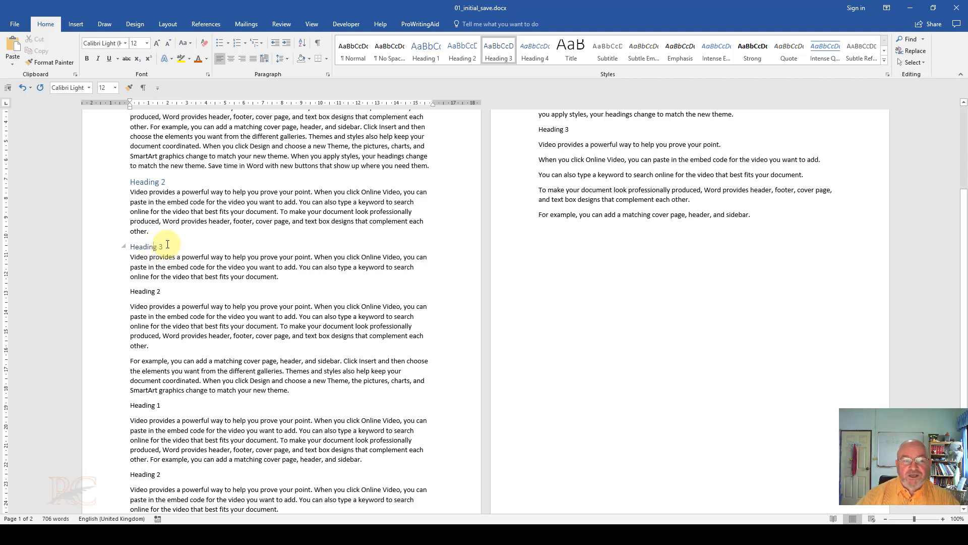
left_click(149, 183)
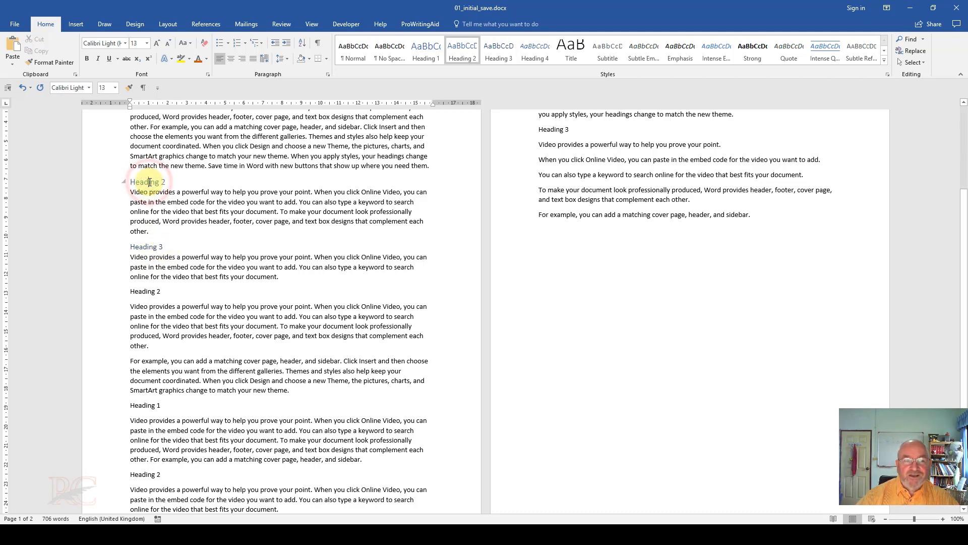
scroll(151, 201, "up", 3)
left_click(157, 135)
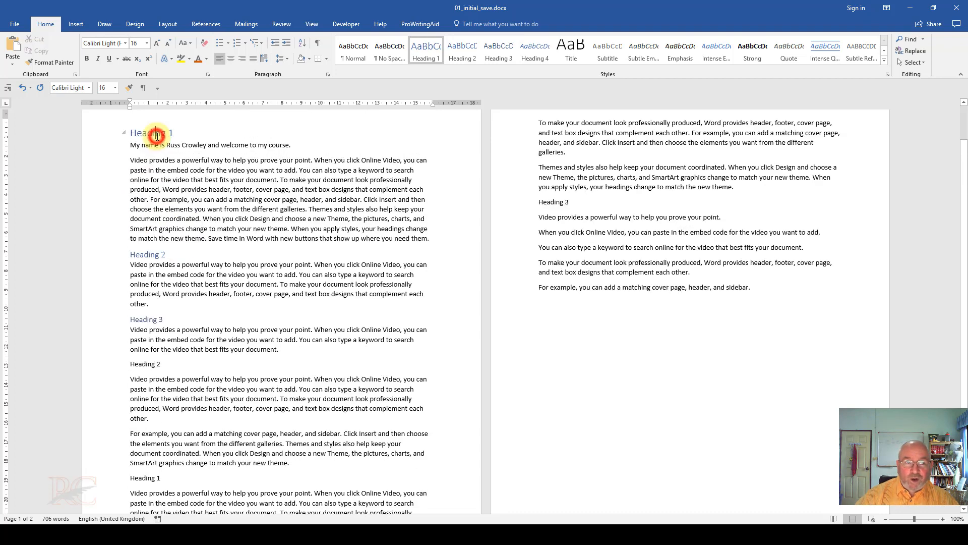
scroll(166, 201, "down", 3)
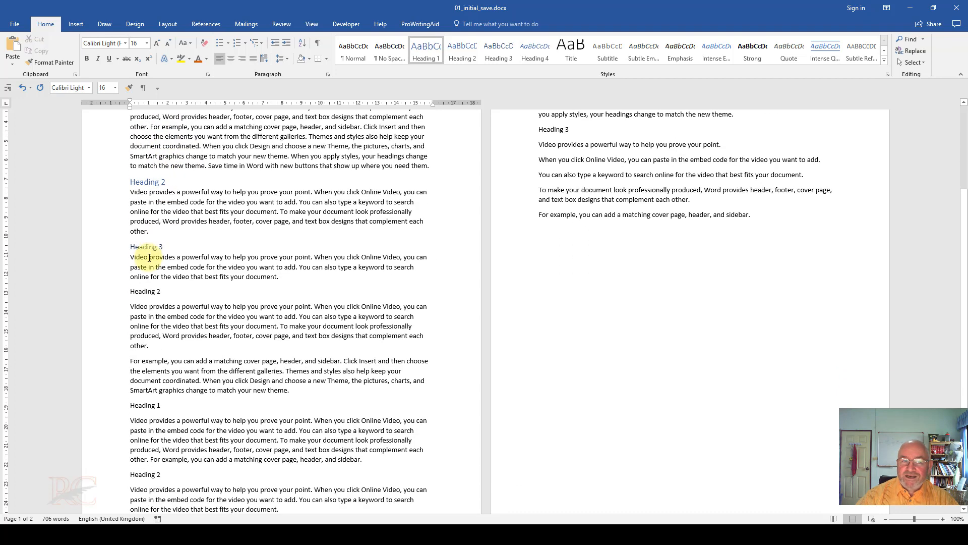
left_click(143, 246)
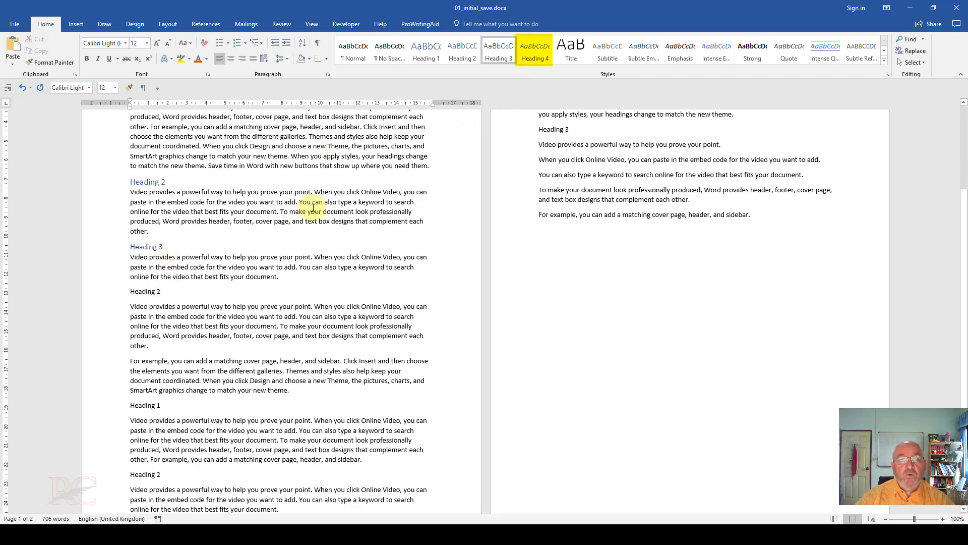
Check the style of the remaining "Heading 2", "Heading 1" and "Heading 2" lines further down page 1.
scroll(312, 208, "down", 2)
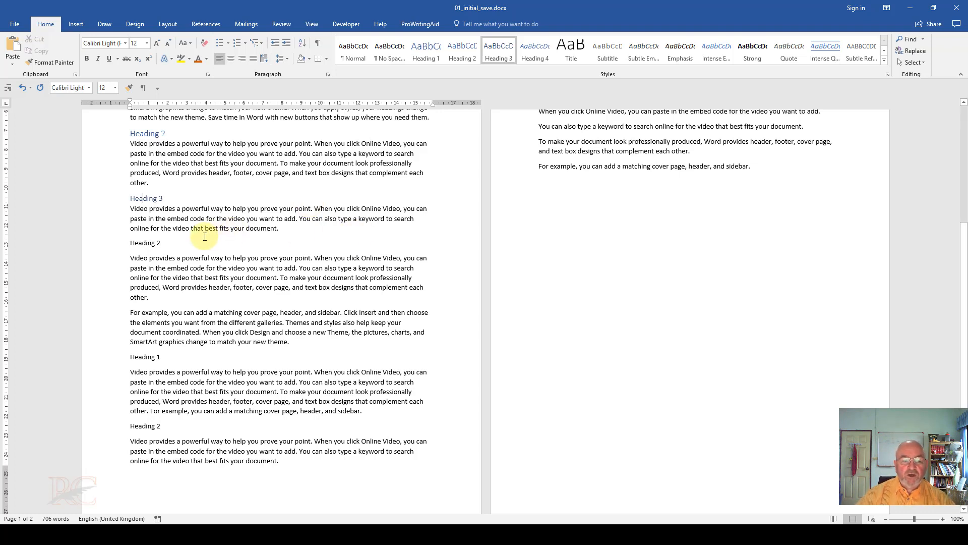
left_click(146, 243)
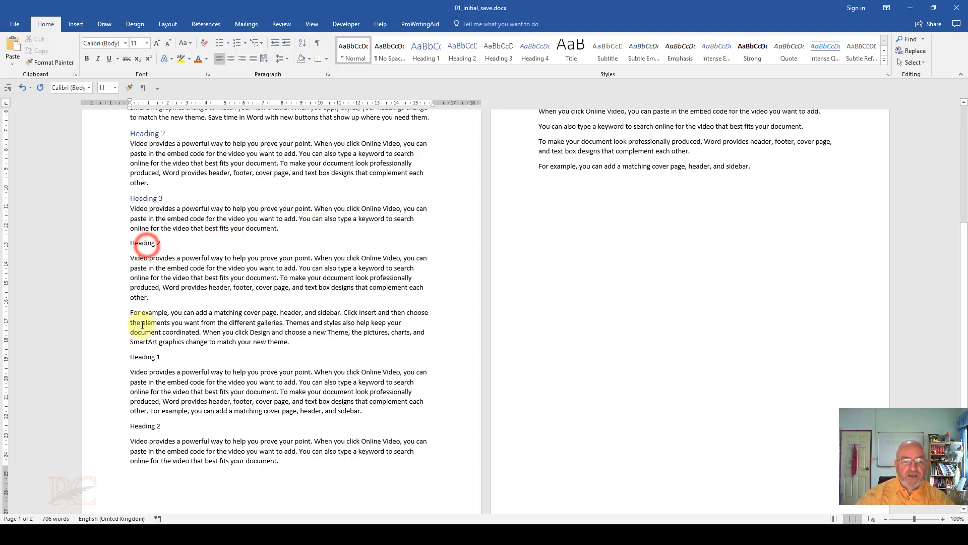
scroll(384, 253, "up", 3)
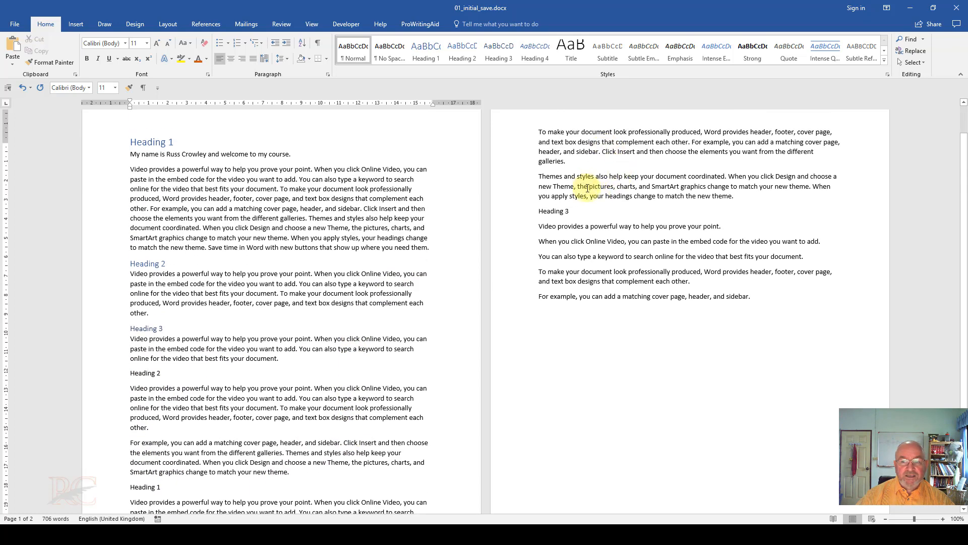
scroll(337, 254, "down", 3)
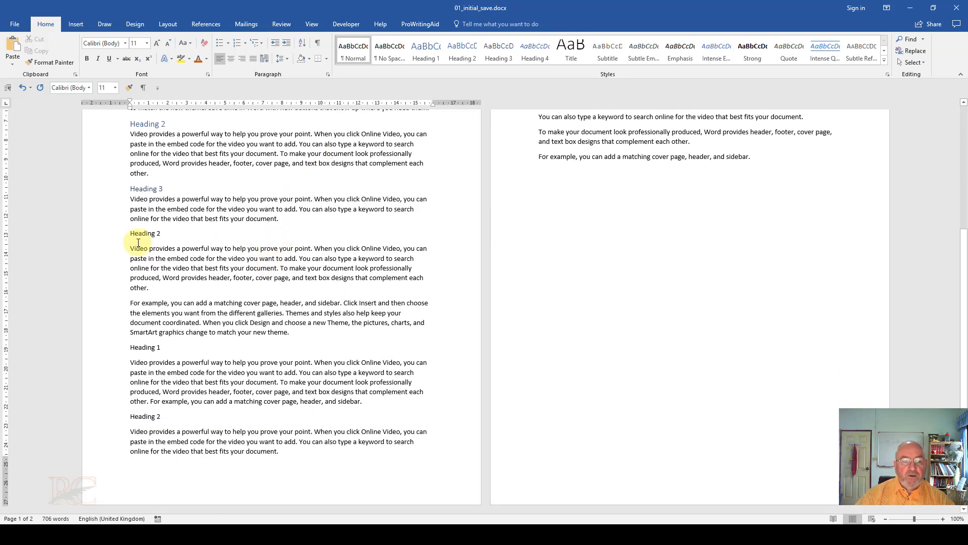
left_click(140, 232)
left_click(135, 347)
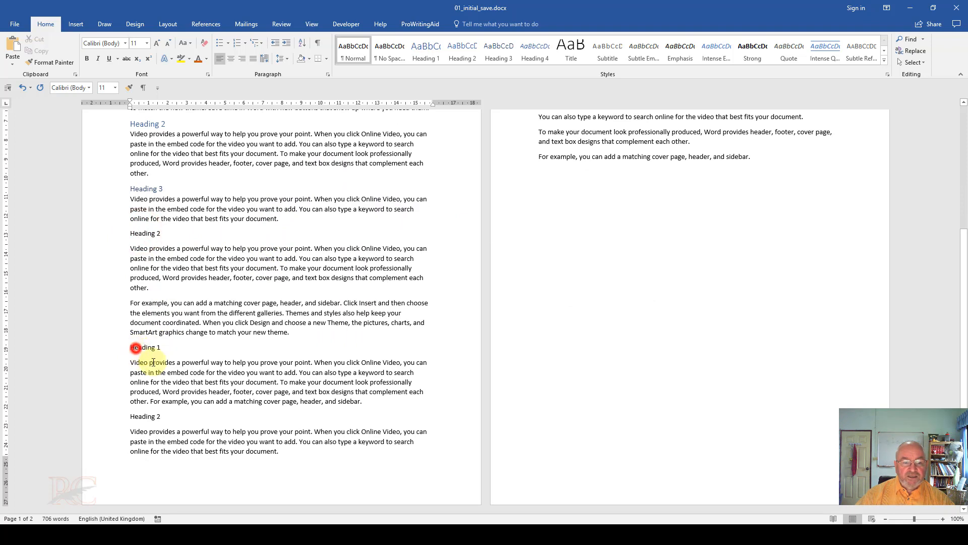
left_click(134, 416)
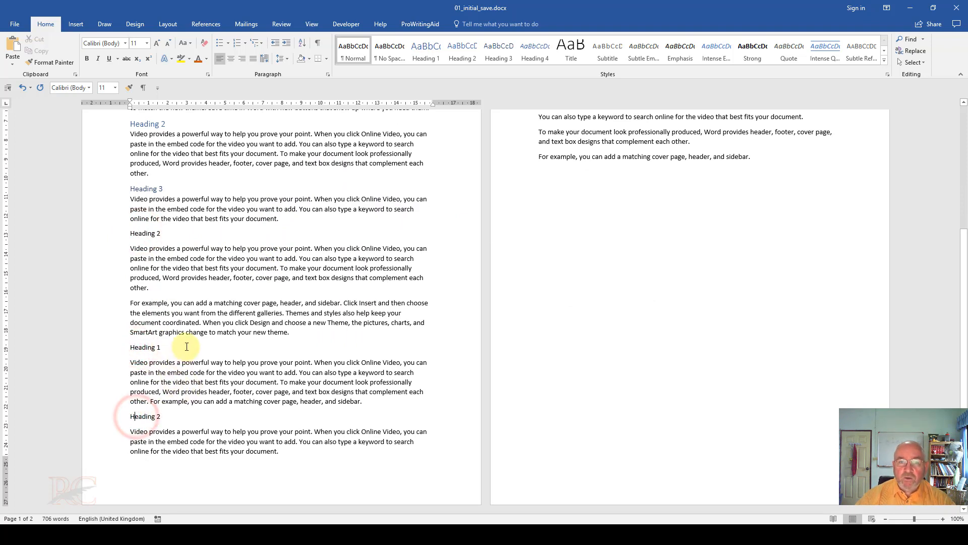